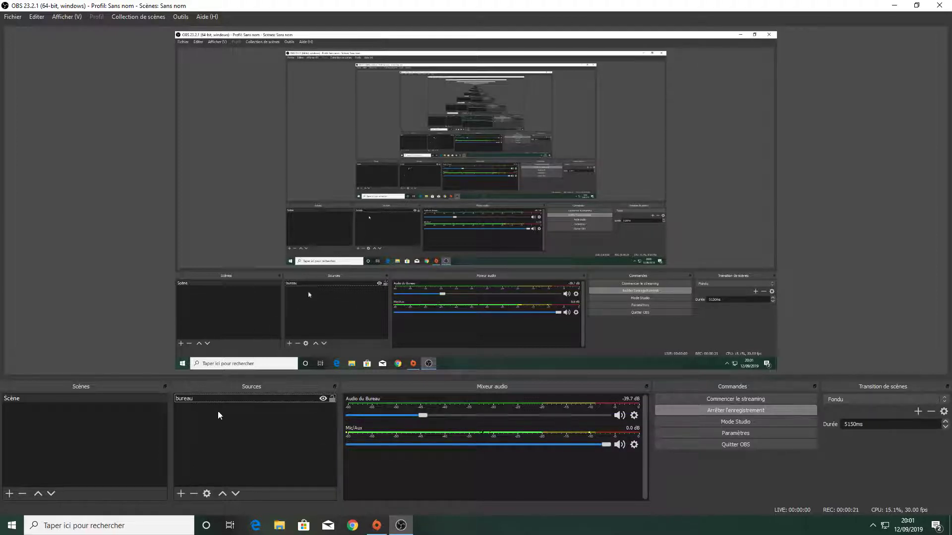
click(183, 495)
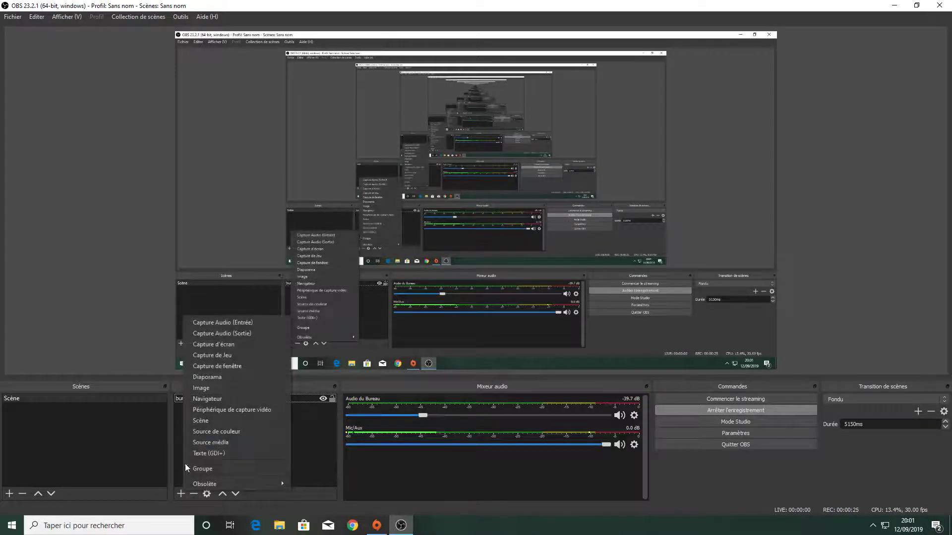
click(221, 344)
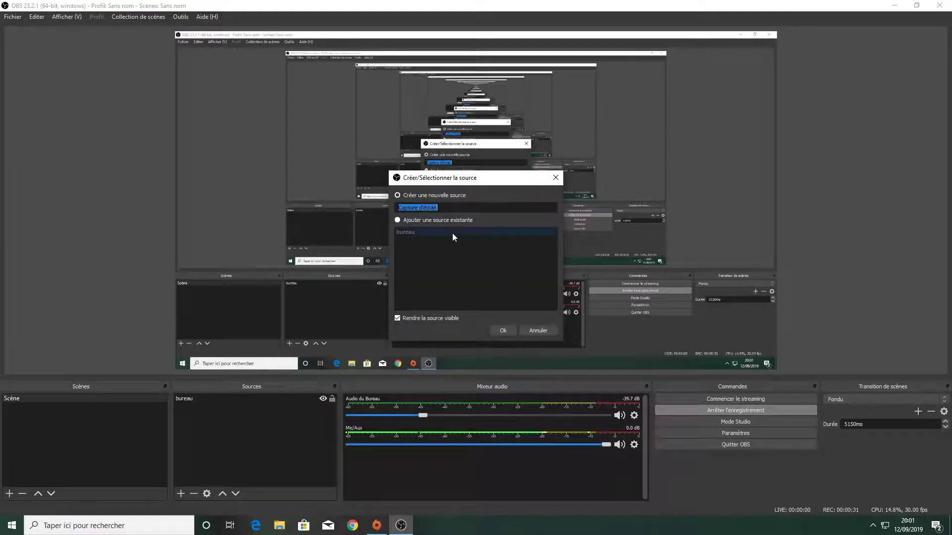
key(BackSpace)
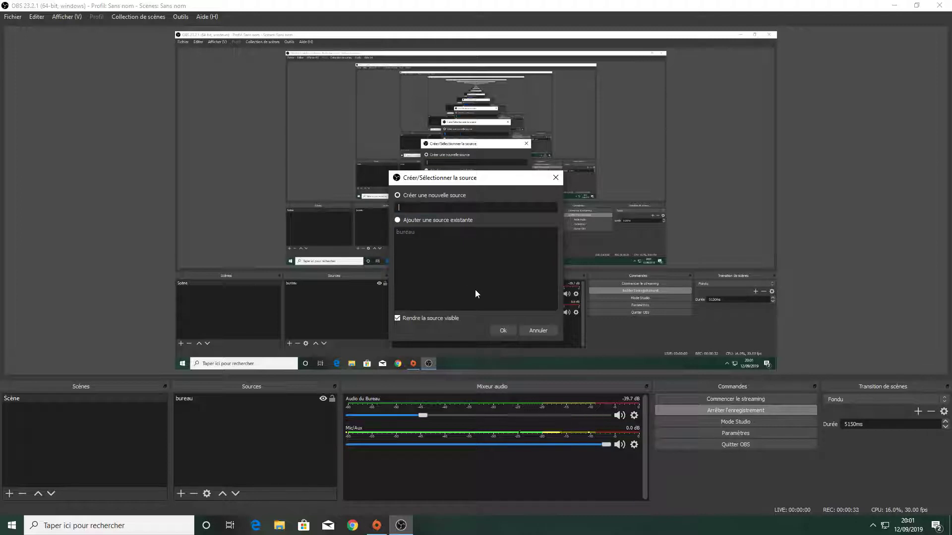
text(bureau)
click(555, 177)
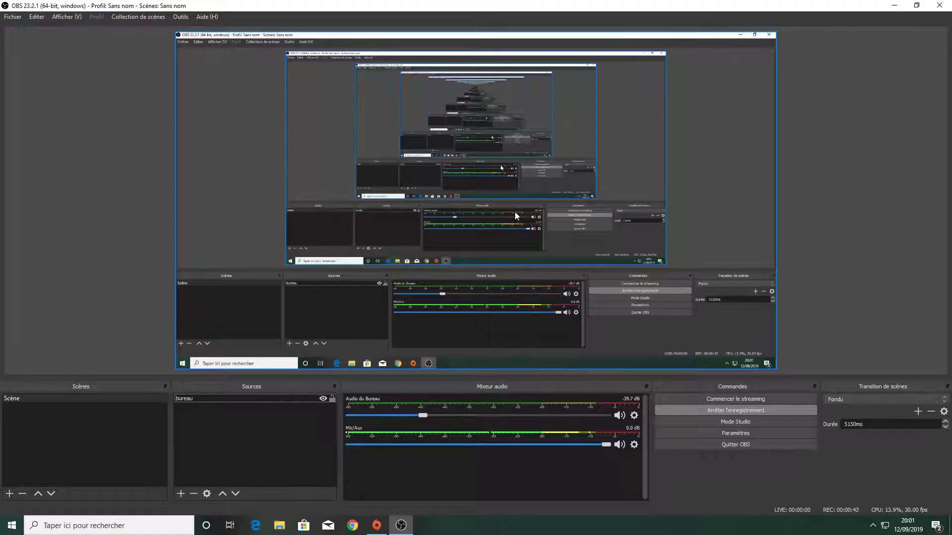
Add a game capture source named "jeu" to the scene, keeping its default properties.
click(181, 494)
click(240, 344)
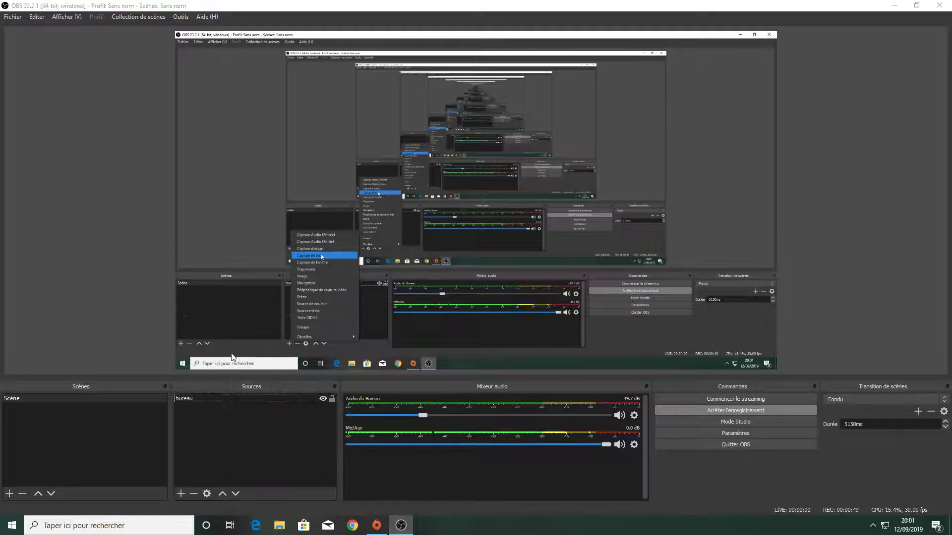
key(BackSpace)
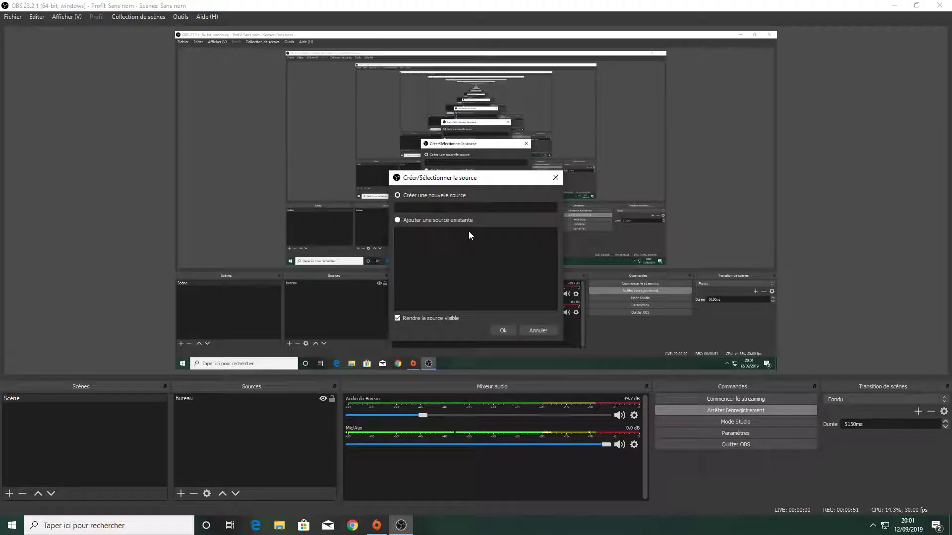
text(jue)
key(BackSpace)
key(BackSpace)
text(eu)
click(501, 330)
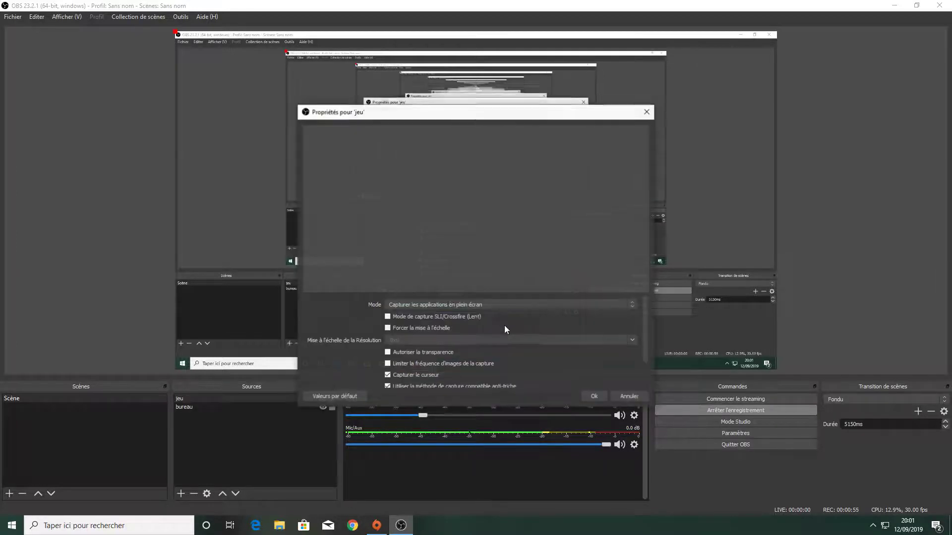
click(589, 394)
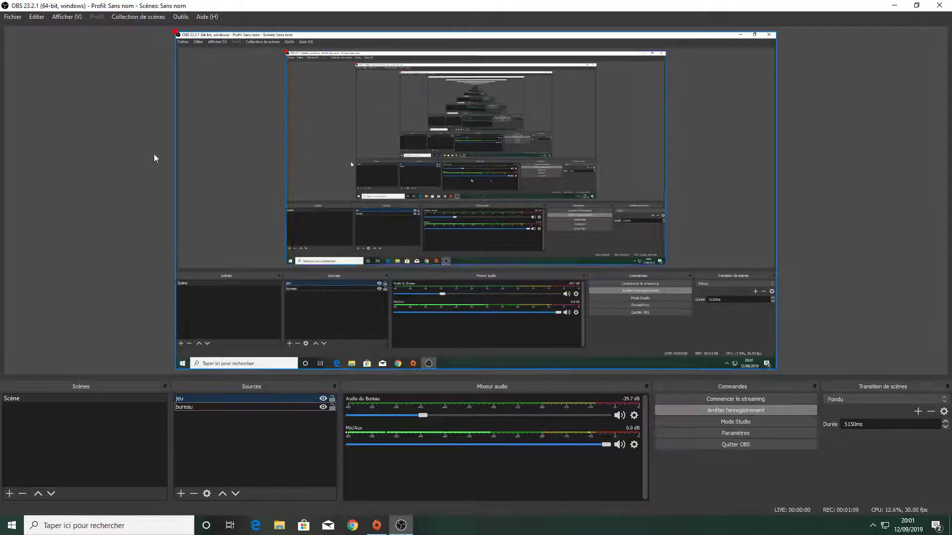
Add the desktop image bouton_AbonnementYoutube.png as a source and move it slightly inward from the canvas's upper-left corner.
drag(287, 6, 448, 7)
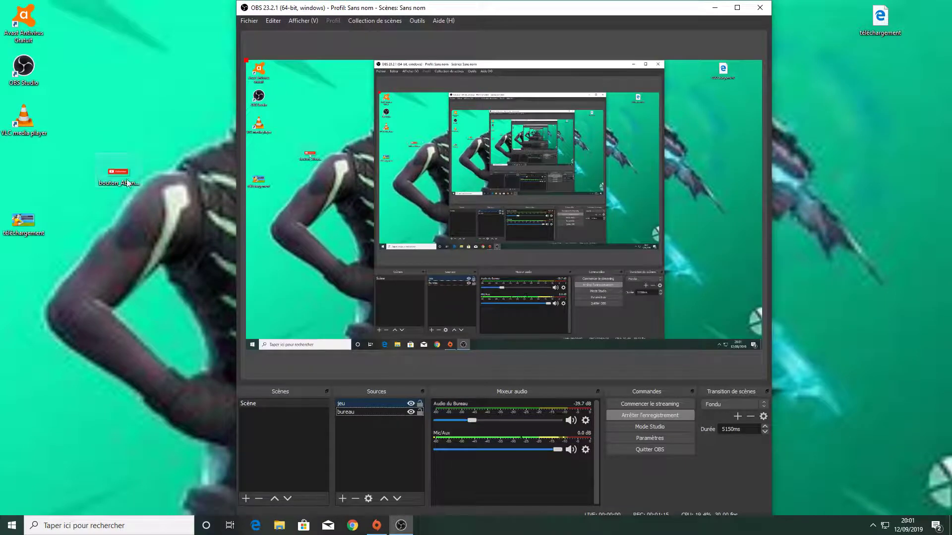
drag(114, 173, 376, 421)
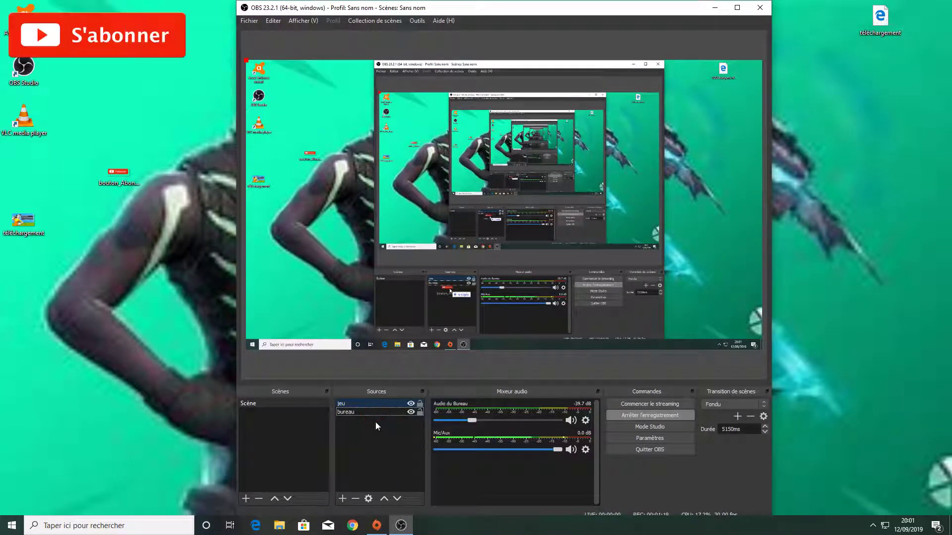
click(727, 10)
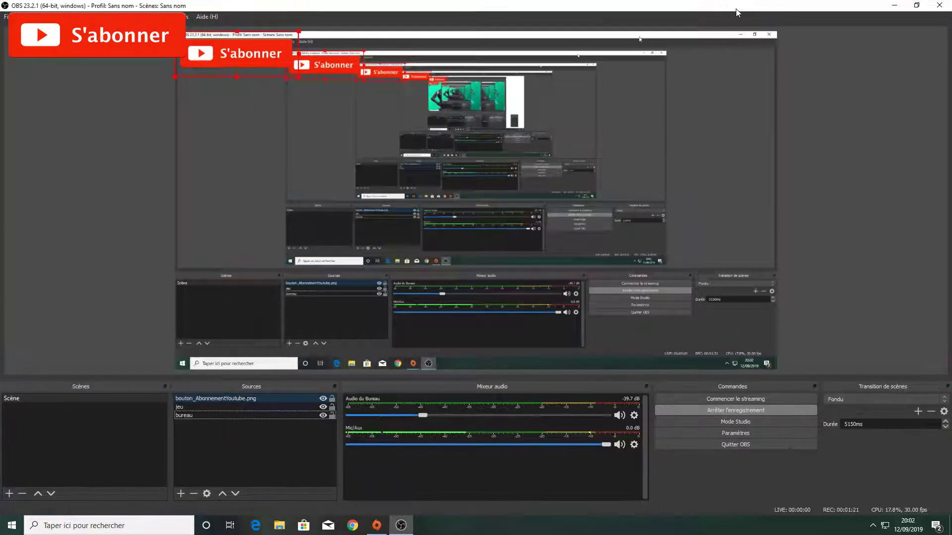
drag(250, 64, 276, 85)
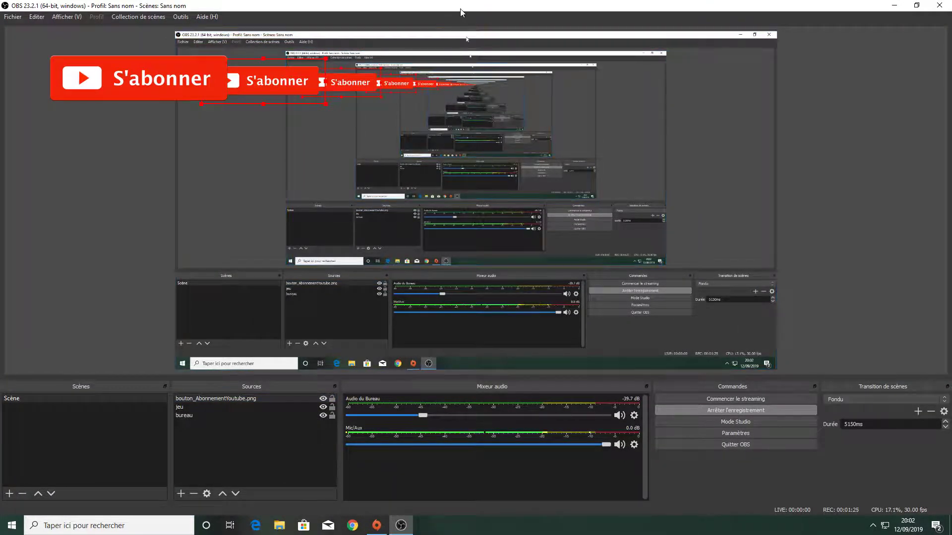
Check the subscribe button overlay against the bare desktop and return to the maximized OBS window.
drag(460, 8, 1, 3)
key(super+d)
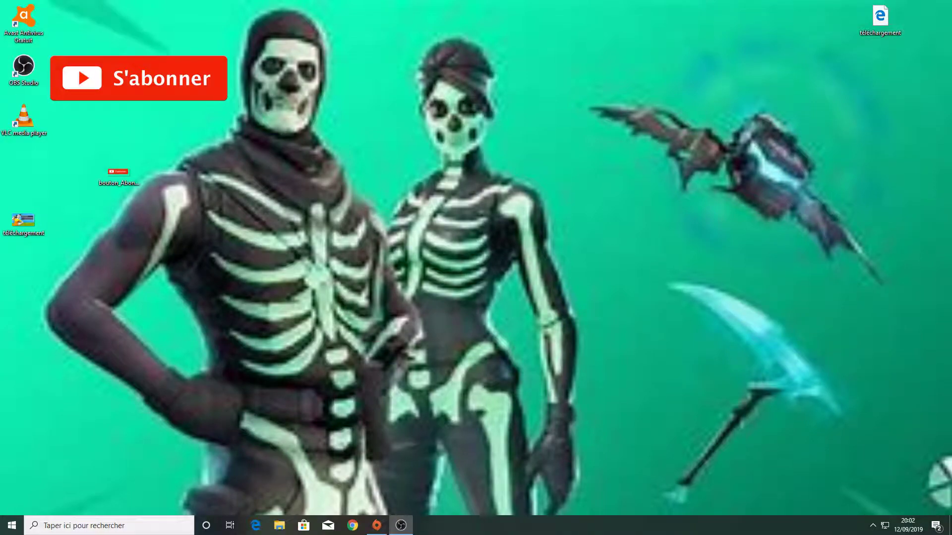
click(401, 525)
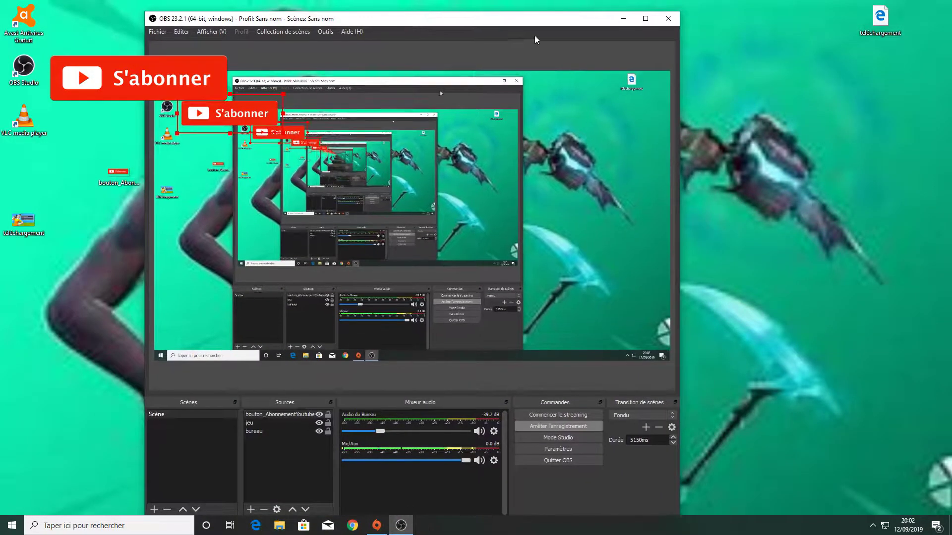
click(645, 18)
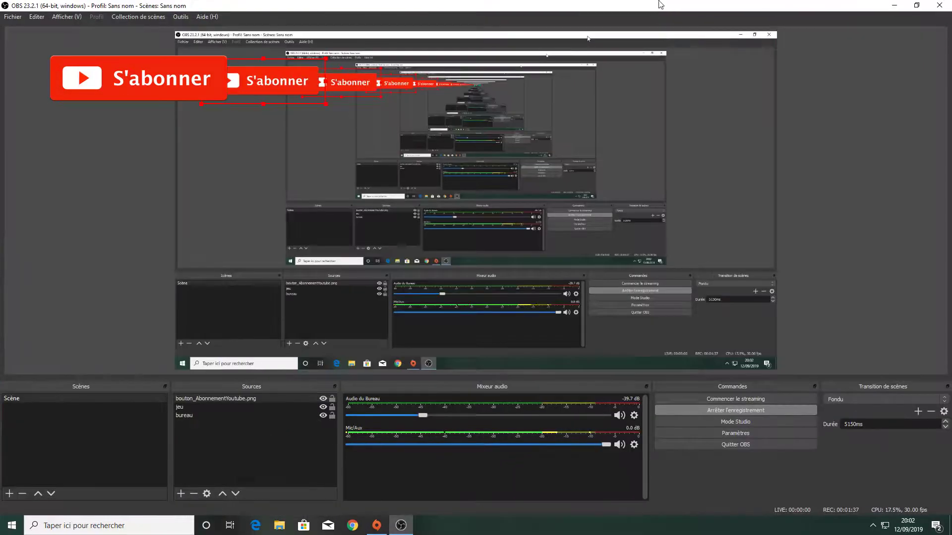
Review the stream service, audio, video and hotkey settings, and close the settings without changing anything.
click(736, 431)
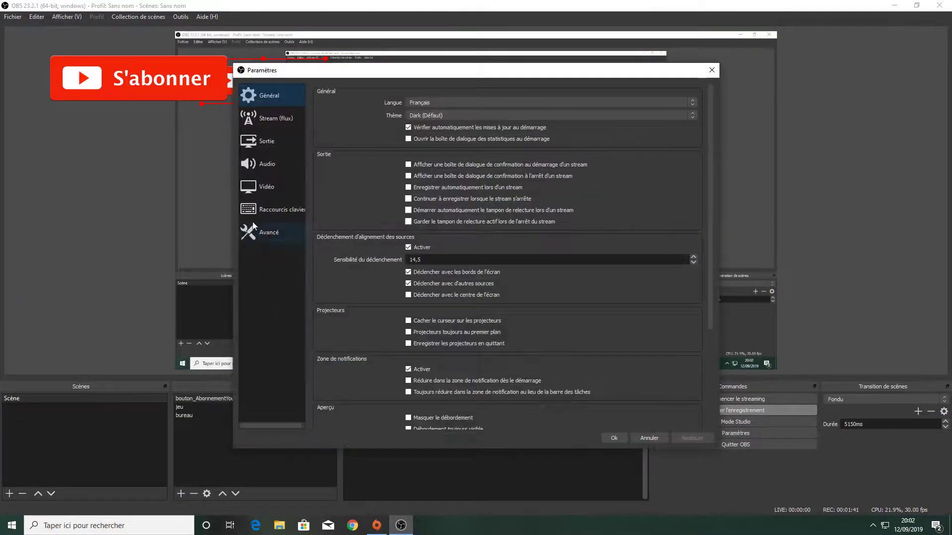
click(260, 120)
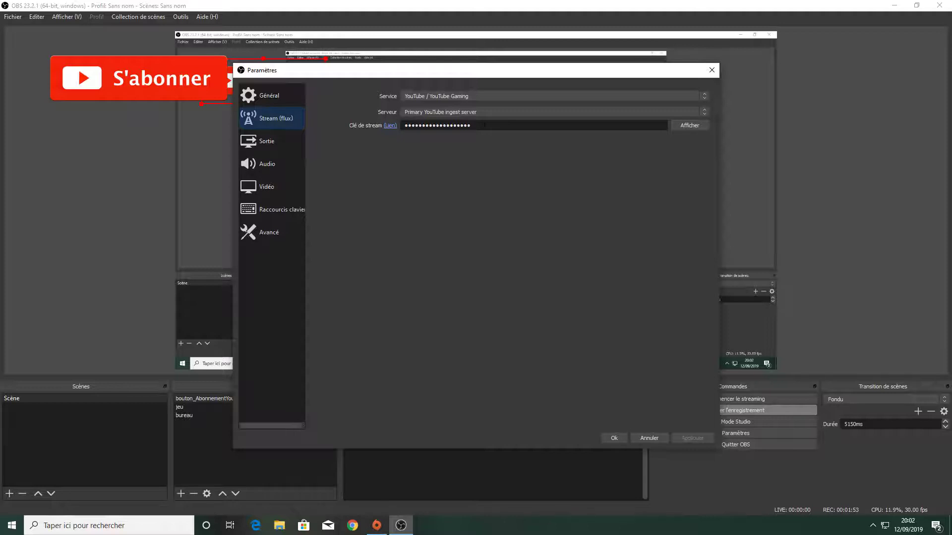
click(440, 95)
click(505, 74)
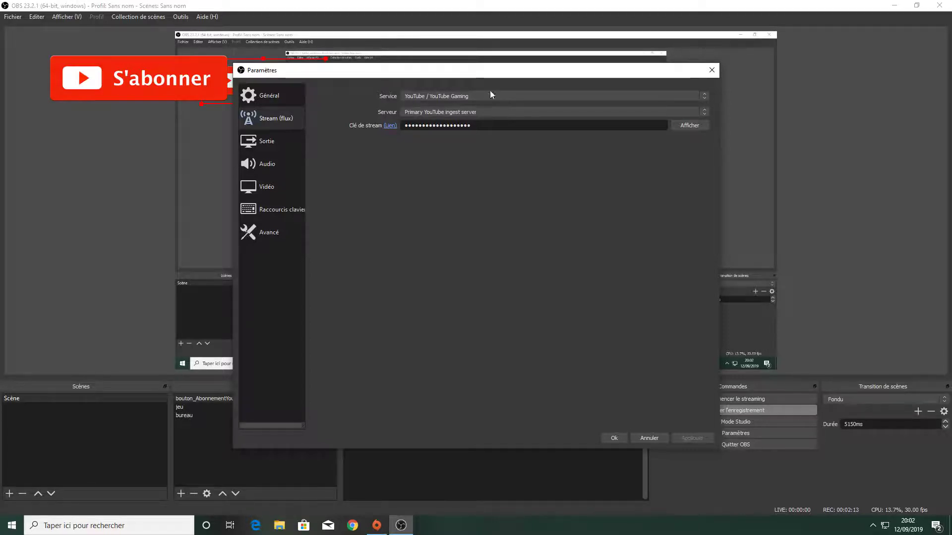
click(257, 158)
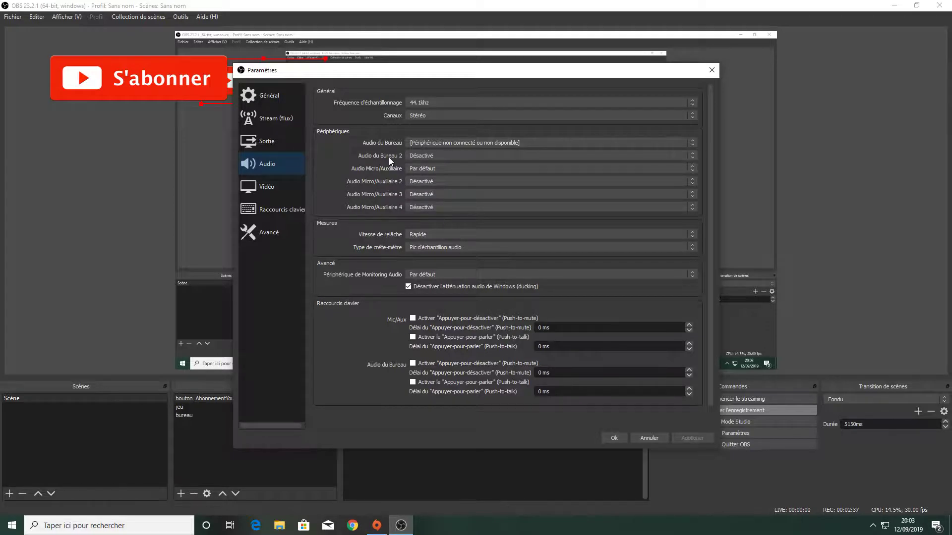
click(287, 190)
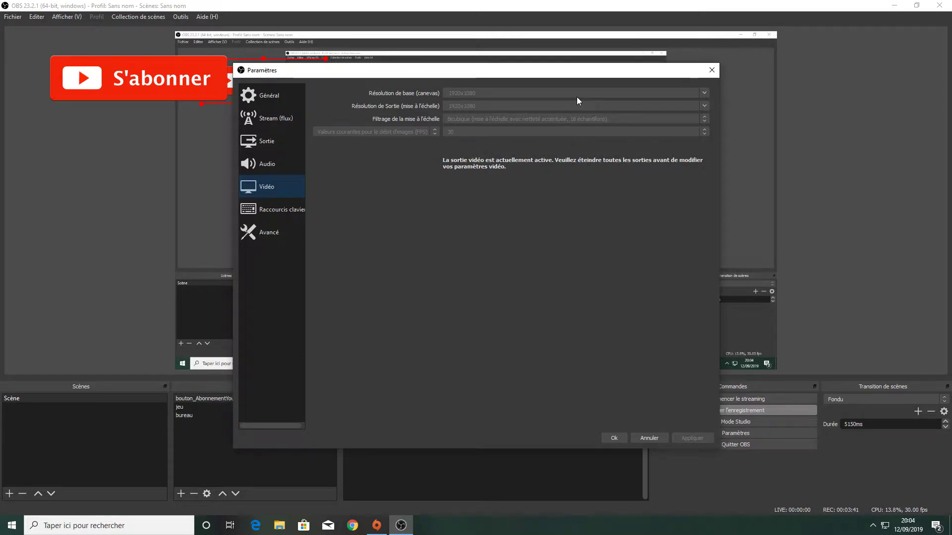
click(252, 213)
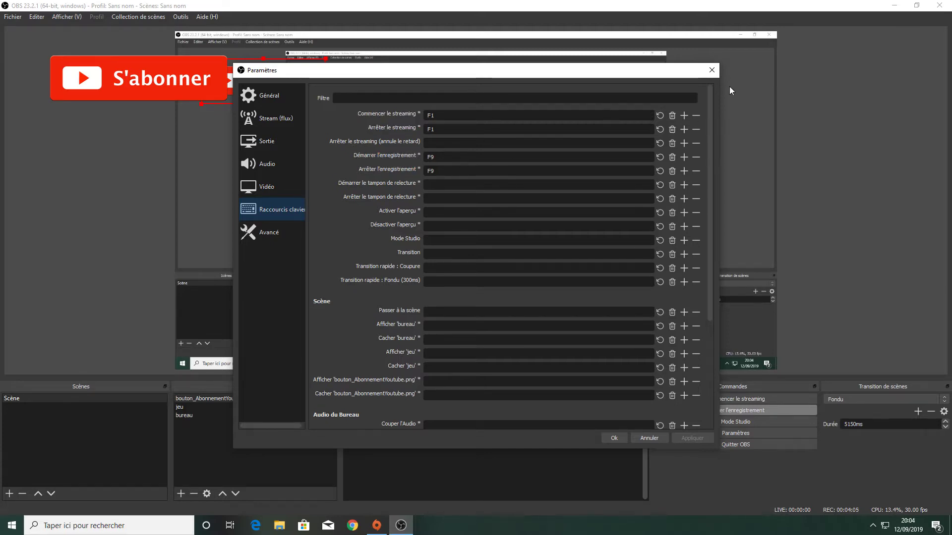
click(710, 70)
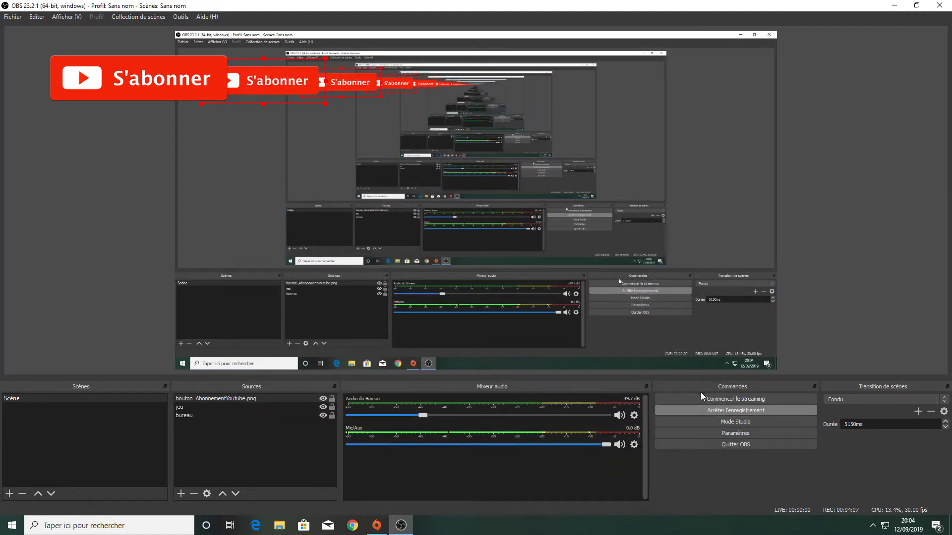